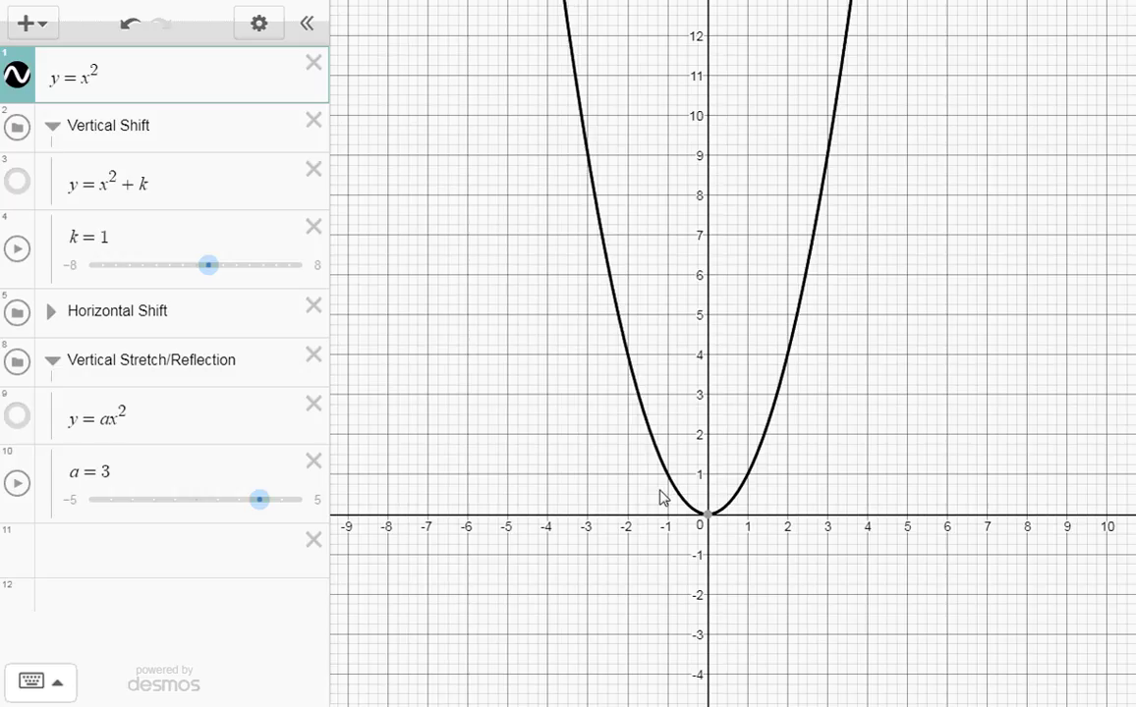
Step: Show y=x²+k and raise k from 0 to 3, lifting its vertex to (0, 3)
mouse_move(710, 513)
left_click(16, 184)
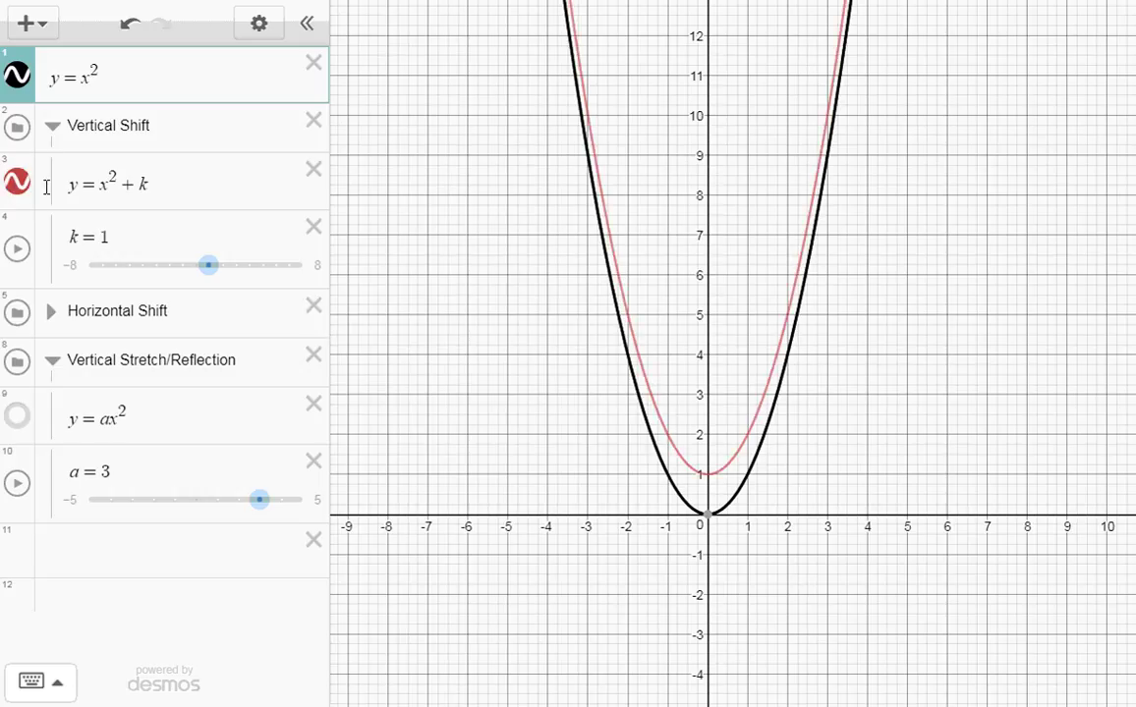
left_click_drag(207, 265, 197, 268)
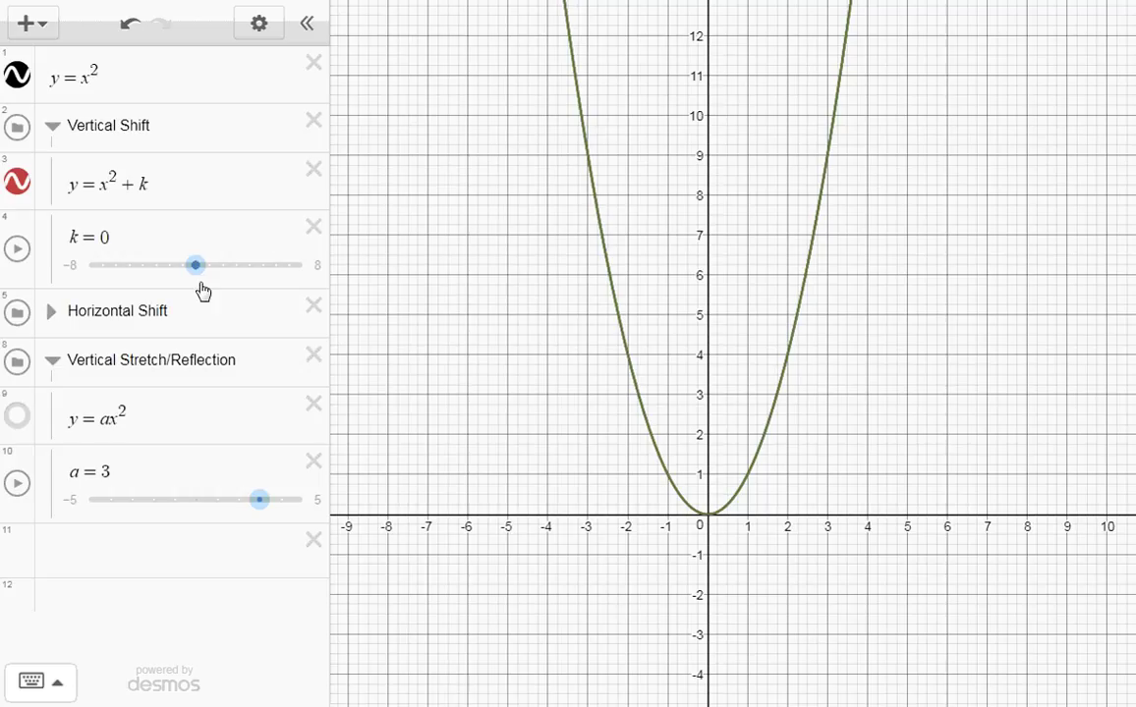
left_click_drag(197, 274, 204, 273)
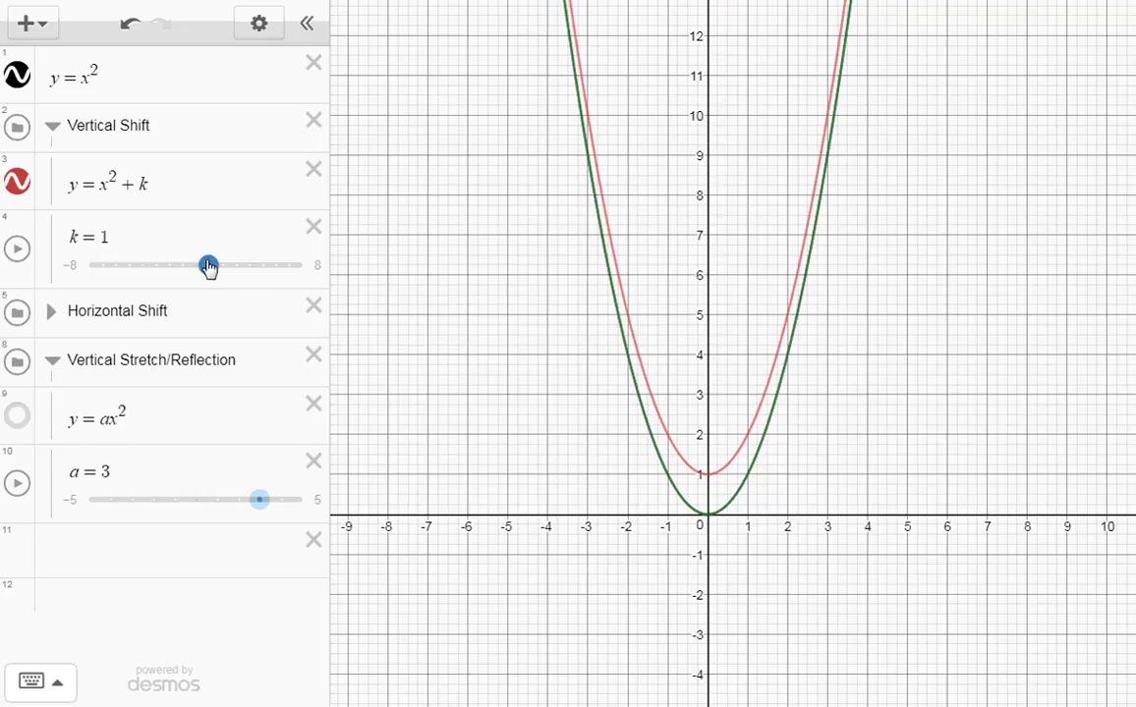
left_click_drag(210, 266, 232, 273)
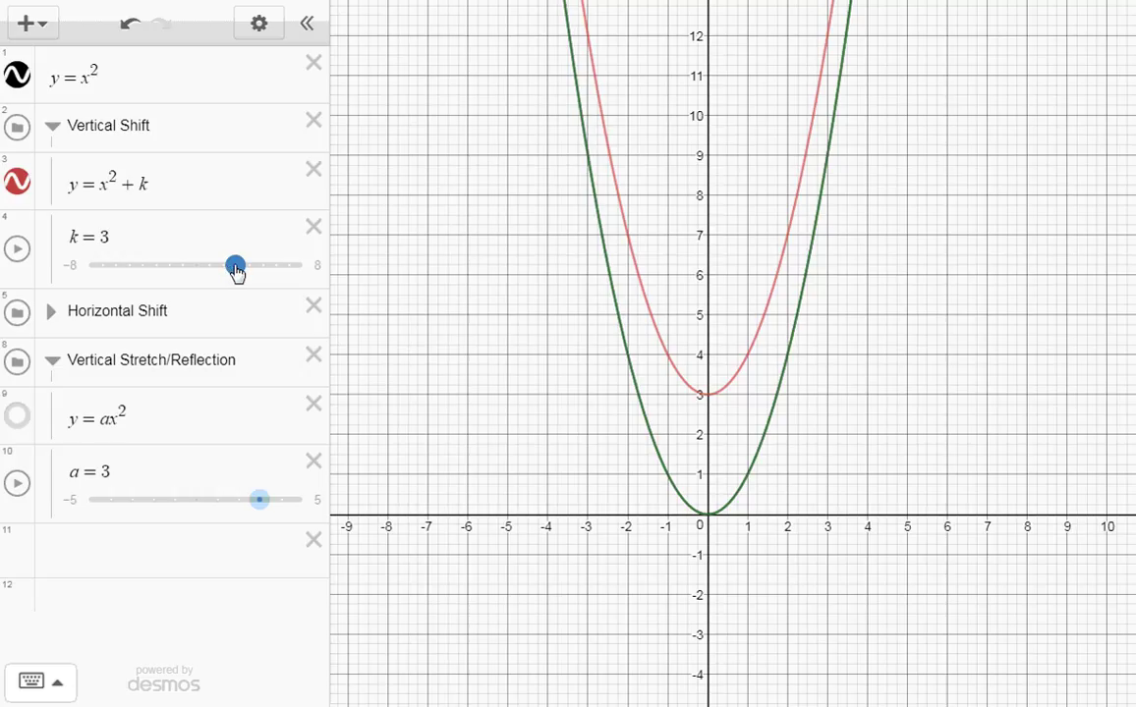
Step: Check the red parabola's vertex while moving k through 5 and 3, ending at k=−4
left_click(709, 395)
left_click(709, 396)
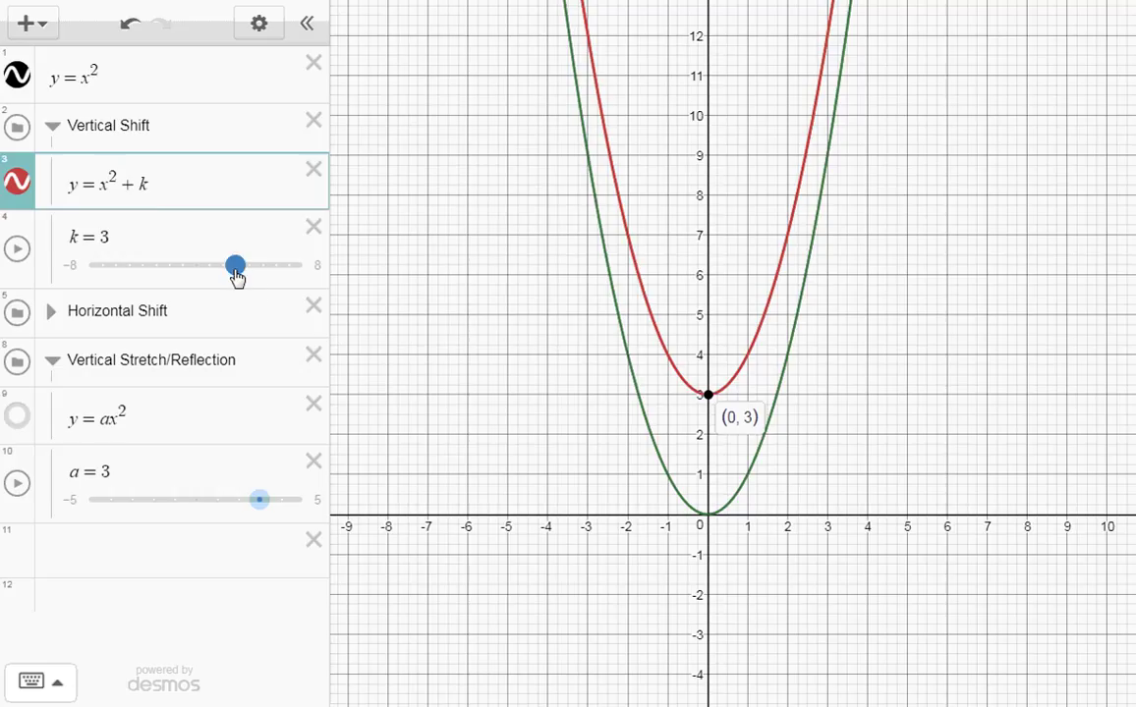
left_click_drag(241, 276, 263, 280)
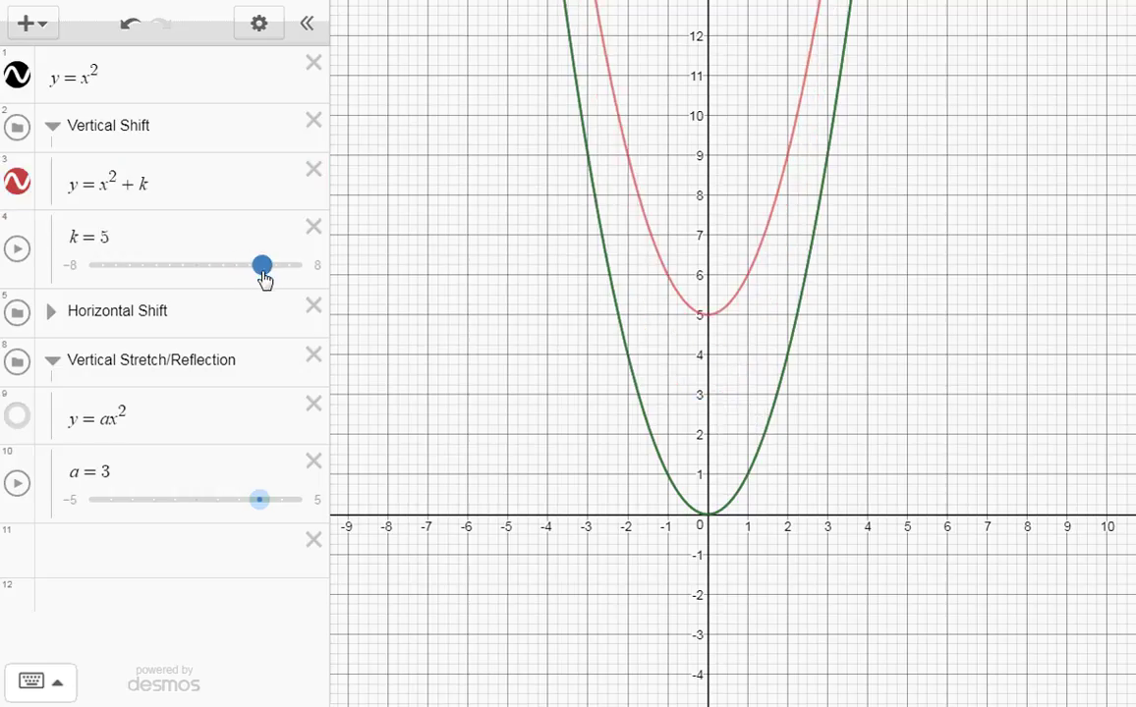
left_click(663, 312)
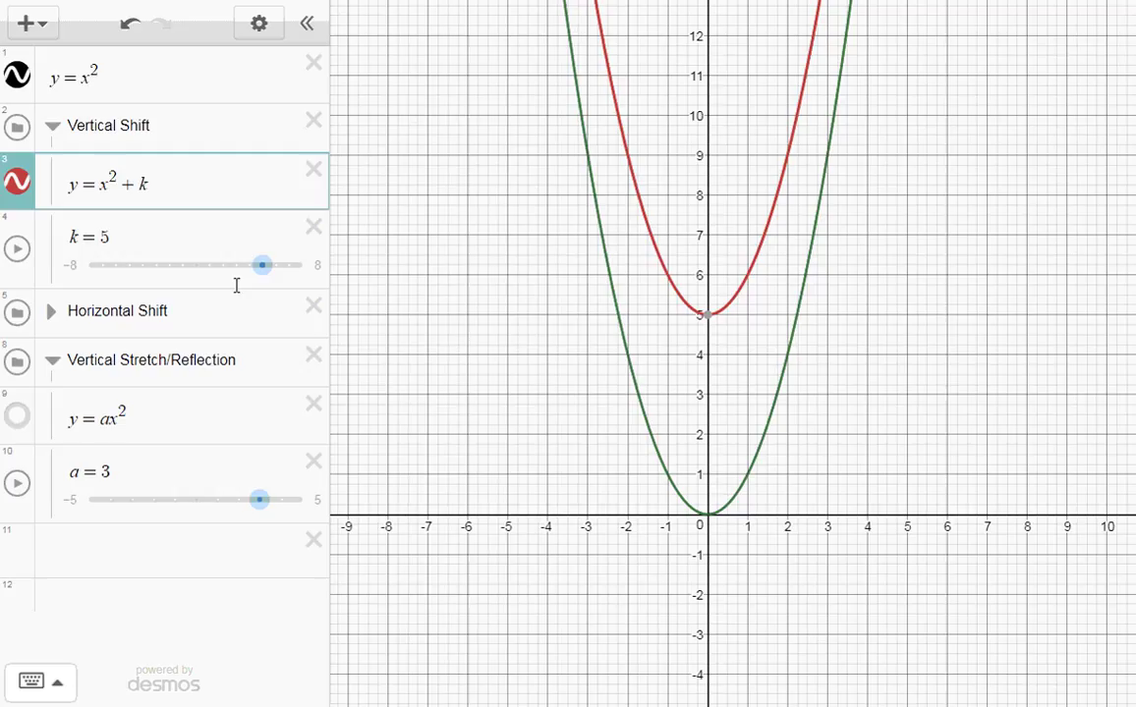
left_click_drag(264, 279, 178, 286)
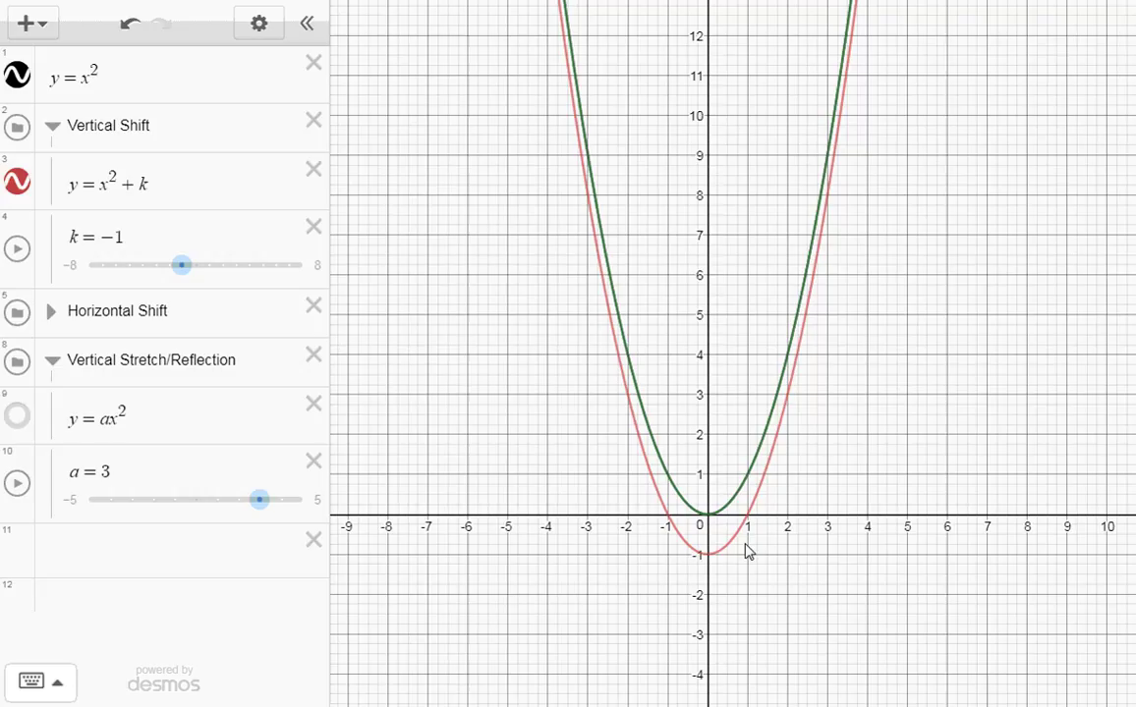
left_click(710, 560)
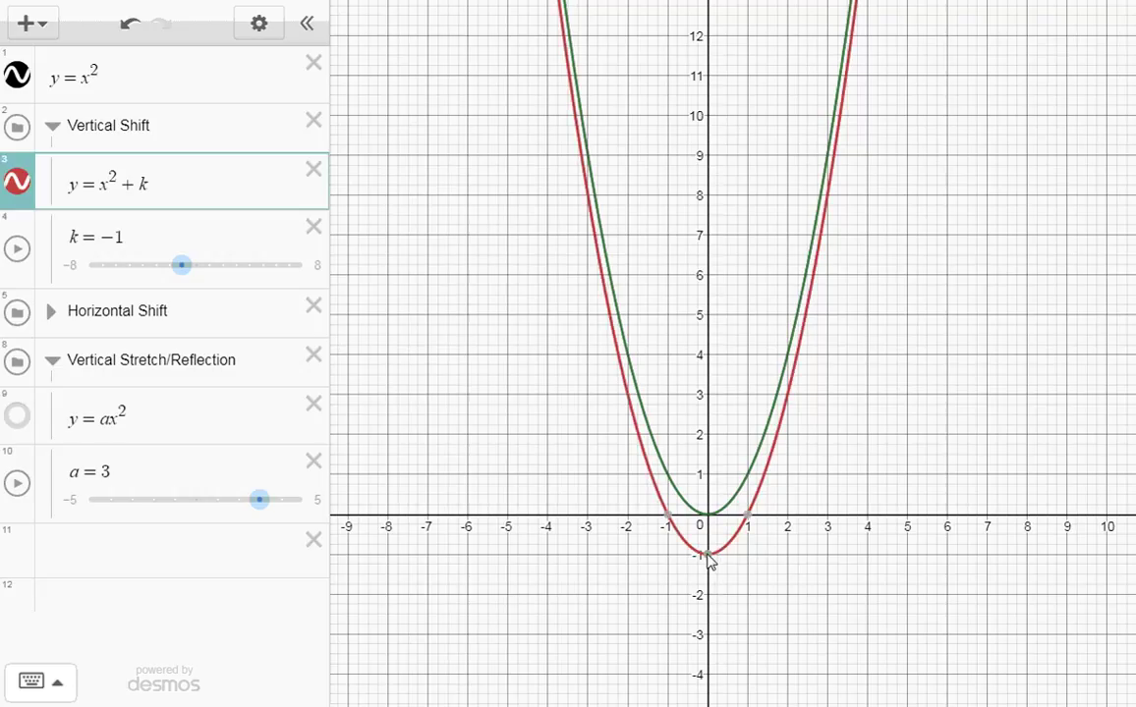
left_click_drag(176, 275, 144, 276)
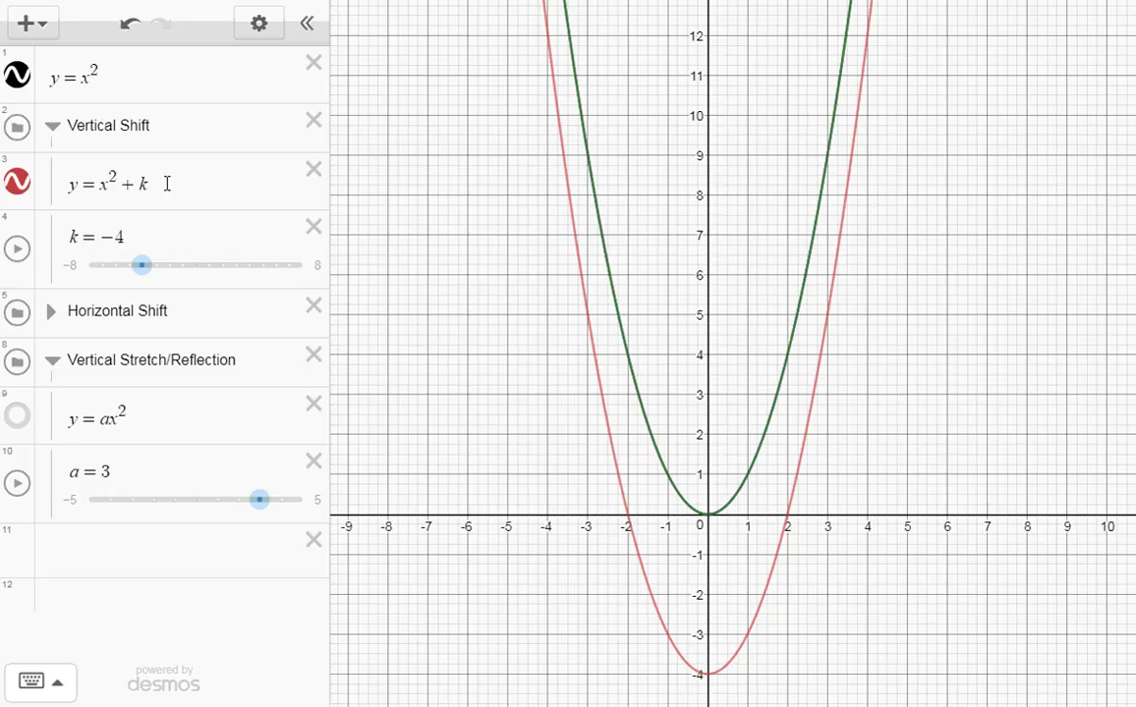
Step: Hide y=x²+k, show and expand Horizontal Shift, and set h to −1
left_click(17, 183)
left_click(18, 314)
left_click(49, 313)
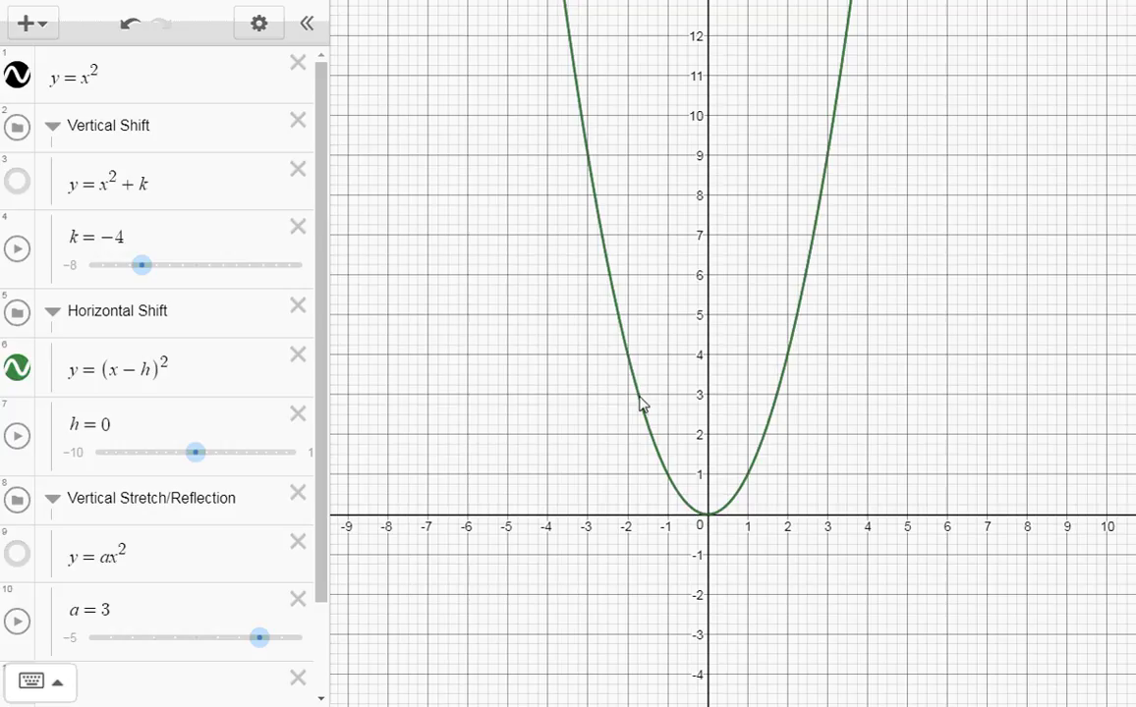
left_click_drag(187, 453, 231, 466)
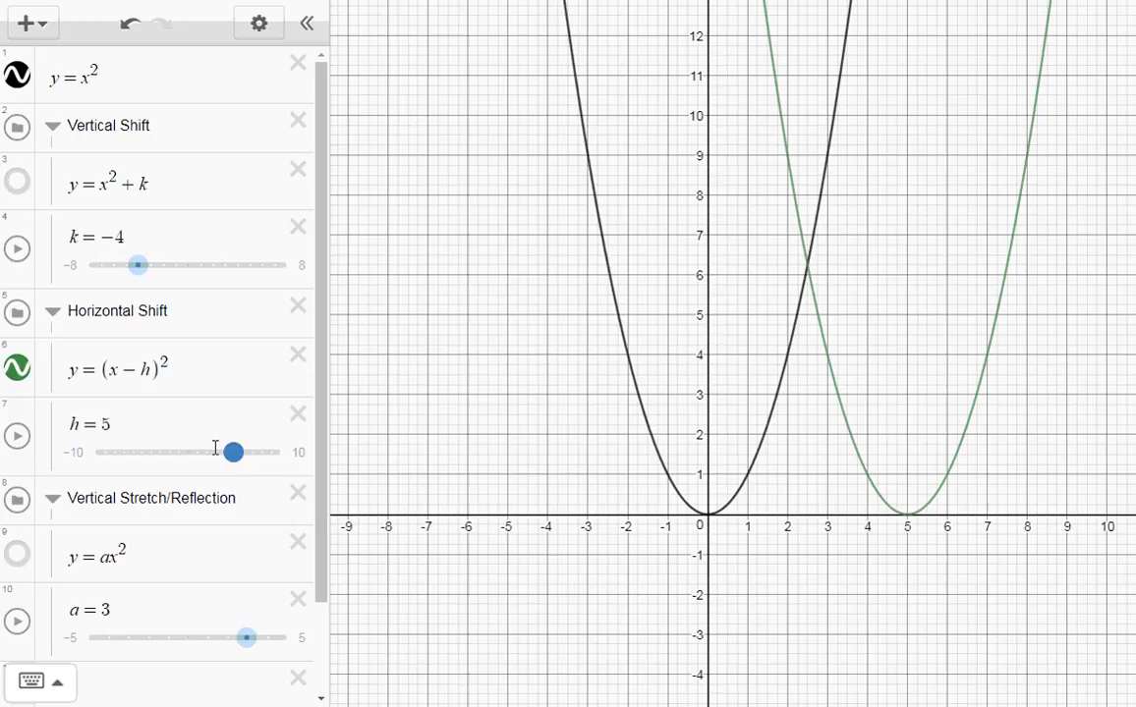
mouse_move(234, 459)
left_mouse_down()
mouse_move(185, 464)
mouse_move(178, 452)
left_mouse_up()
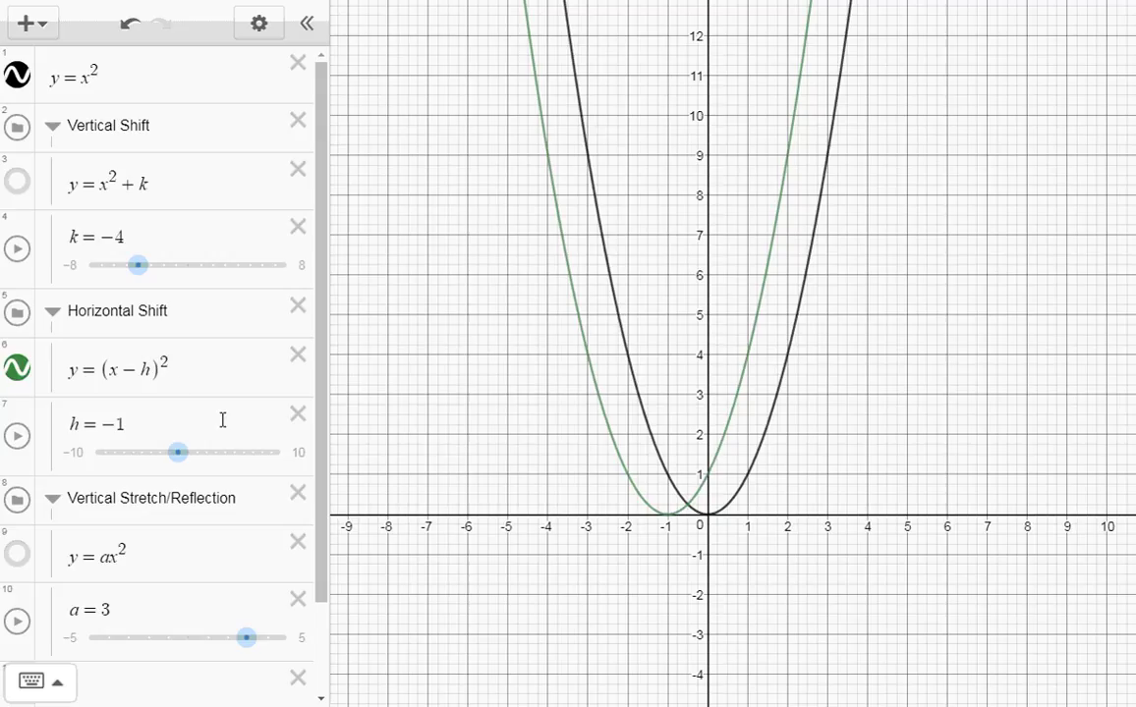
Step: Shift y=(x−h)² left until h=−6, then hide that green parabola
left_click_drag(178, 456, 123, 457)
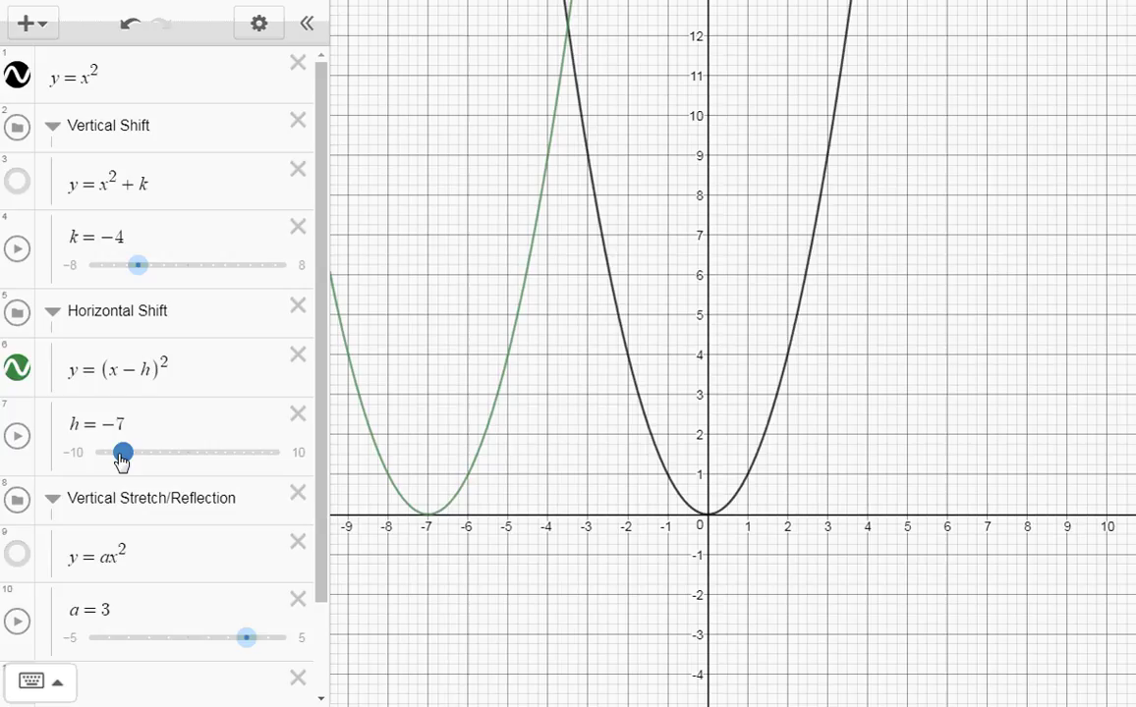
left_click_drag(122, 461, 131, 463)
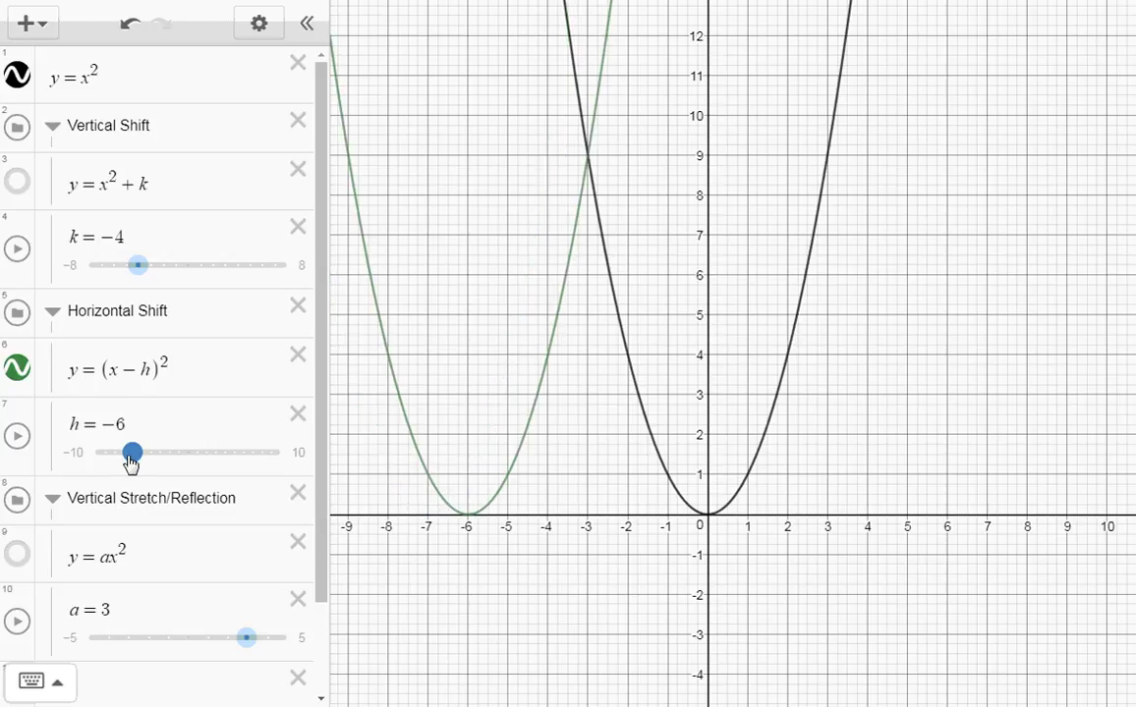
left_click_drag(131, 462, 132, 462)
left_click(20, 372)
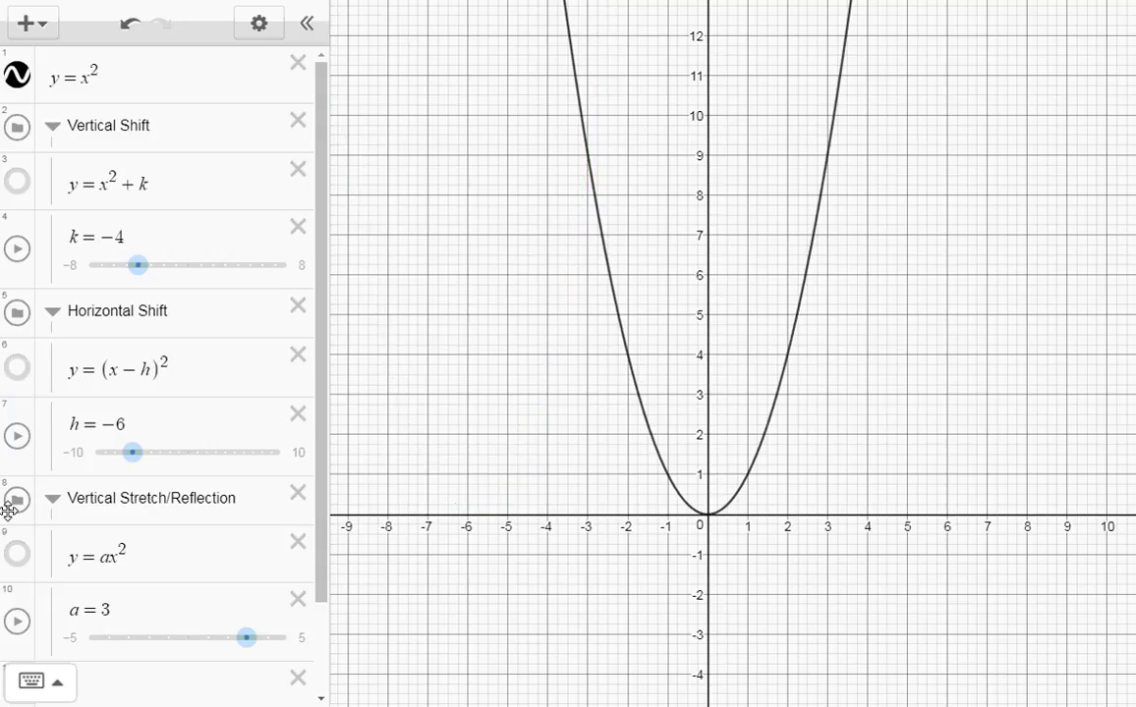
Step: Show y=ax² and move a through 1, 2 and 3, ending at −1 so it opens downward
left_click(18, 555)
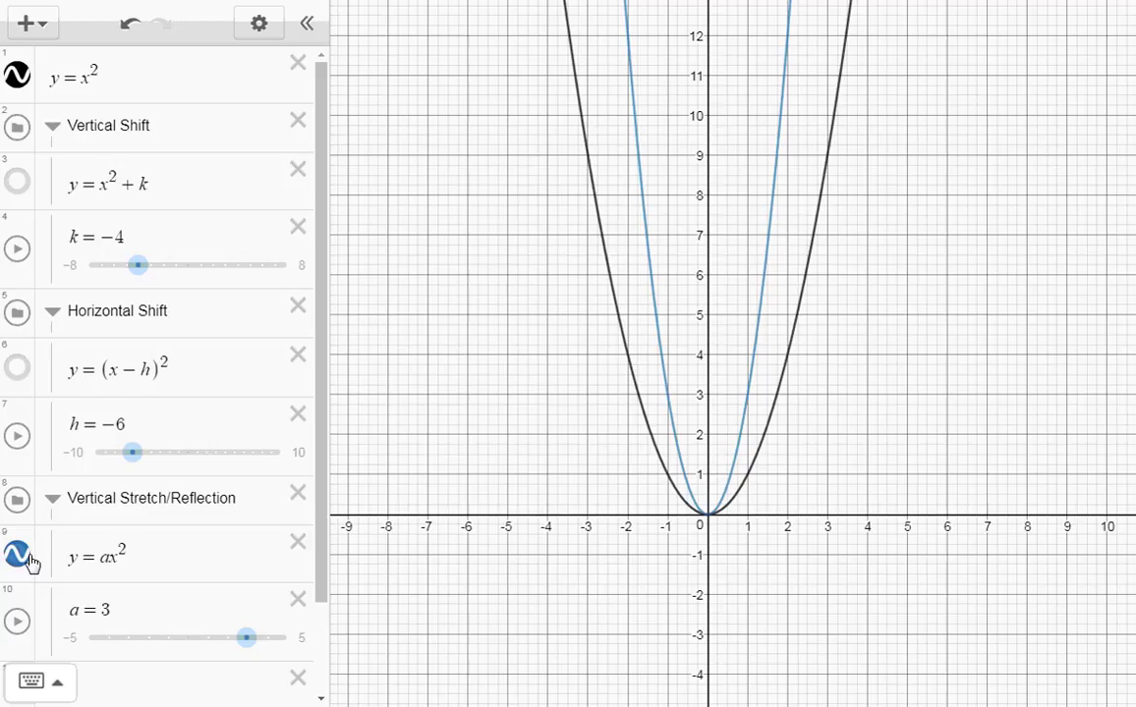
left_click_drag(240, 649, 200, 647)
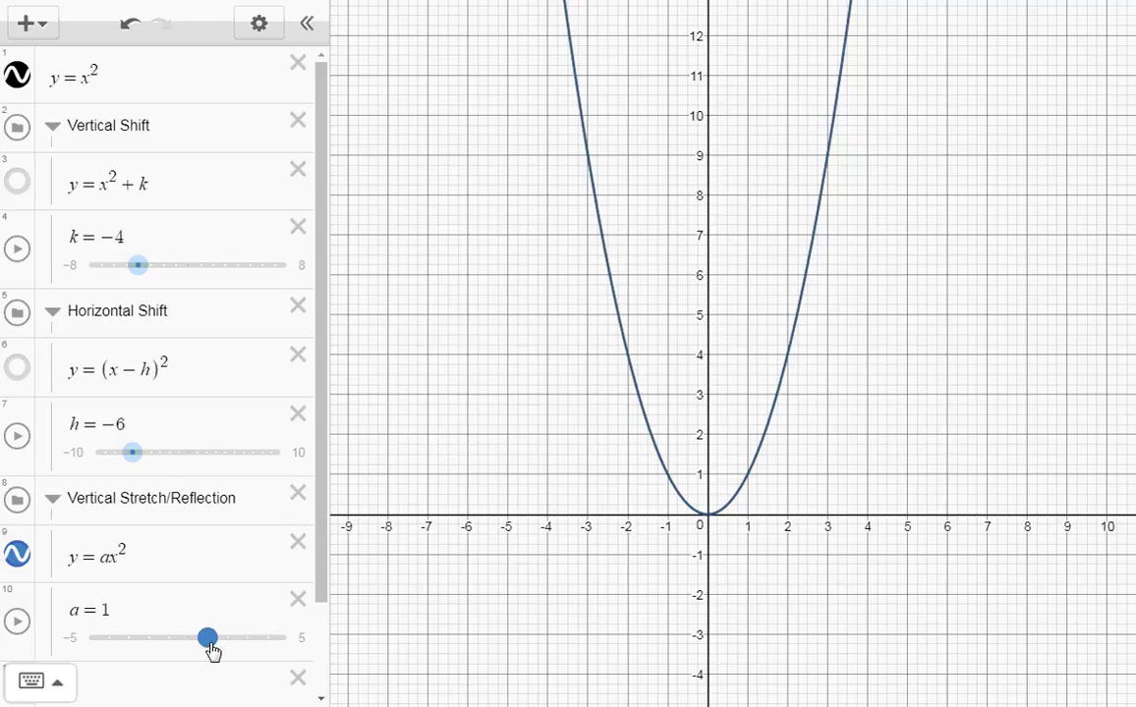
left_click_drag(207, 648, 221, 655)
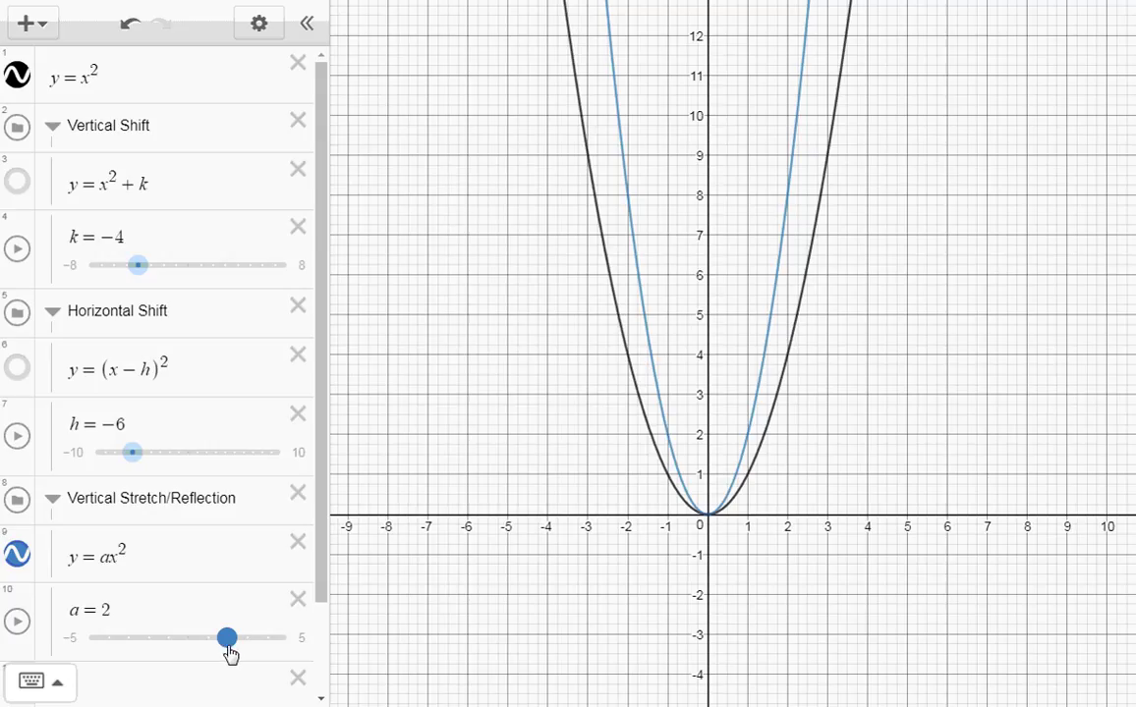
left_click_drag(233, 652, 171, 663)
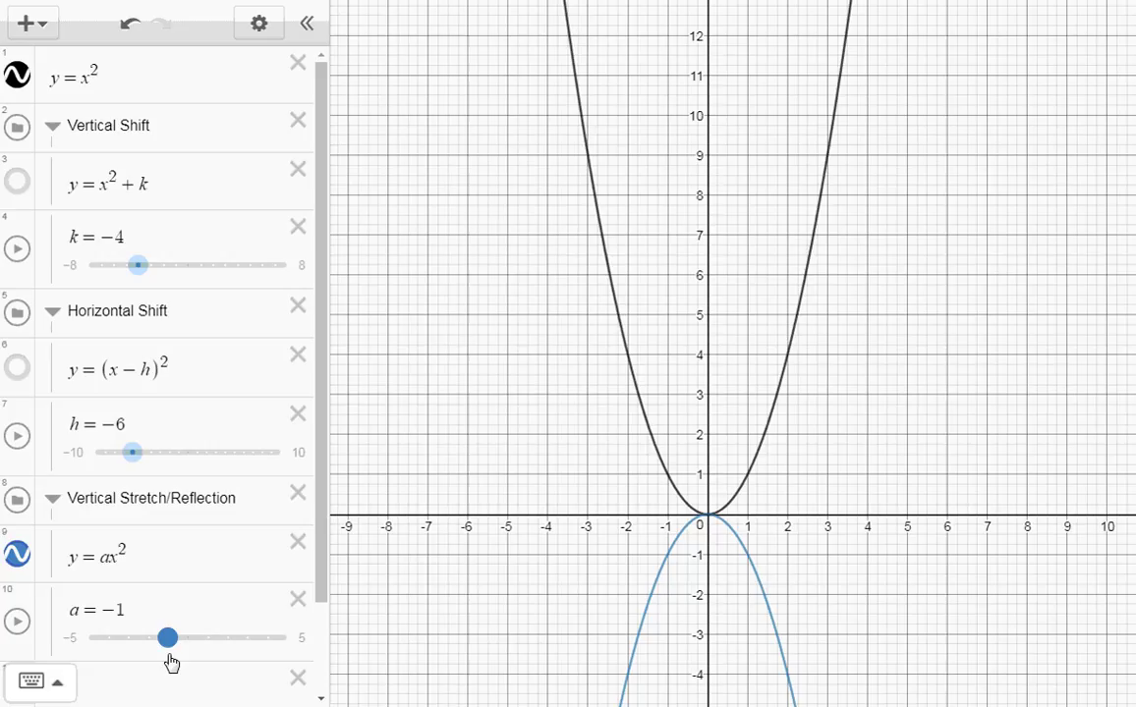
Step: Drag a from −2 back toward 0, ending at a=1 on a −1 to 1 slider
left_click_drag(172, 663, 113, 667)
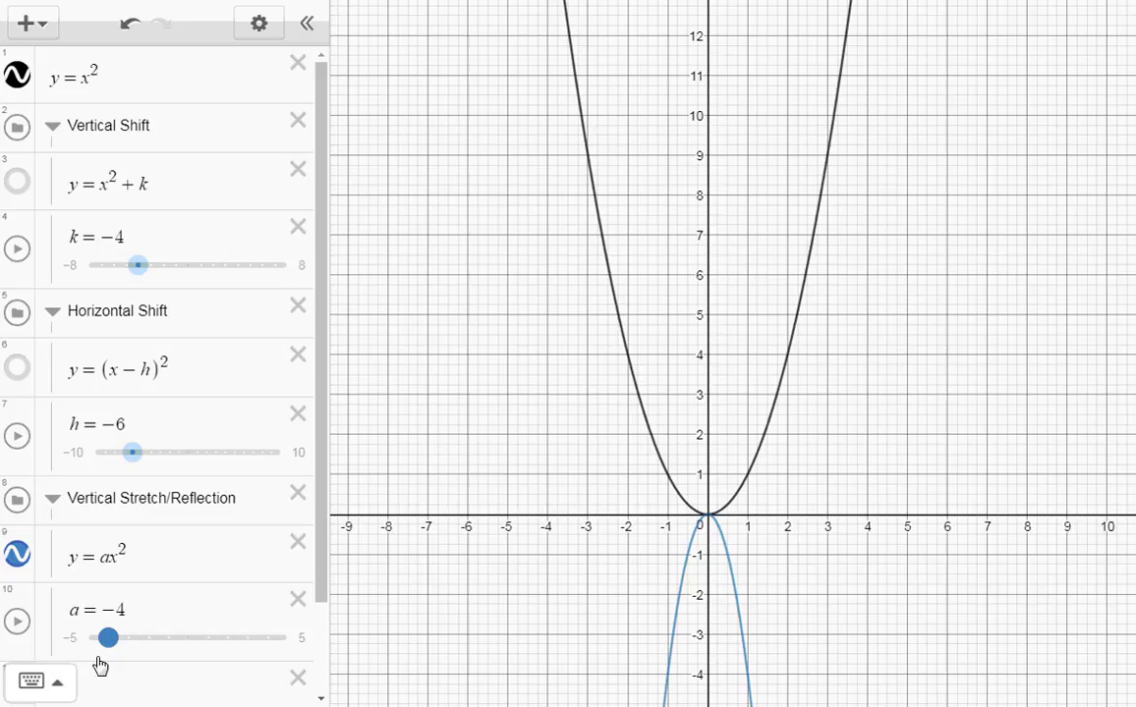
left_click_drag(101, 667, 185, 665)
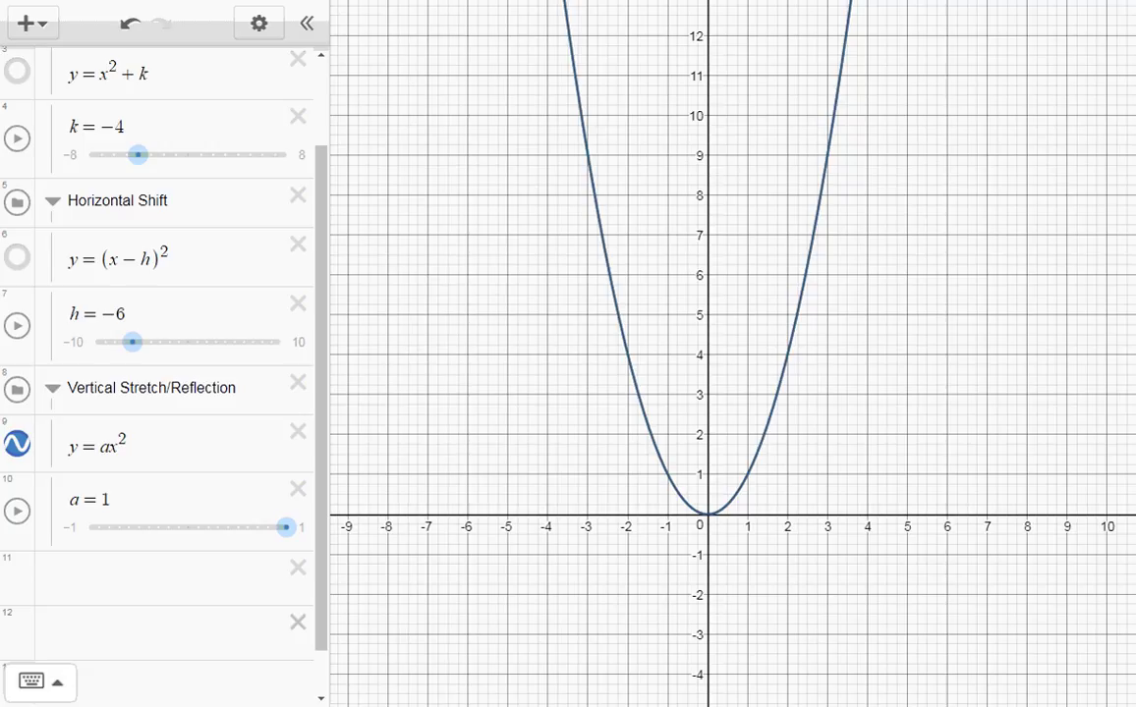
Step: Move a through 0, 0.3 and −0.8, settling at 0.1 for a wide, flat parabola
left_click_drag(289, 537, 195, 551)
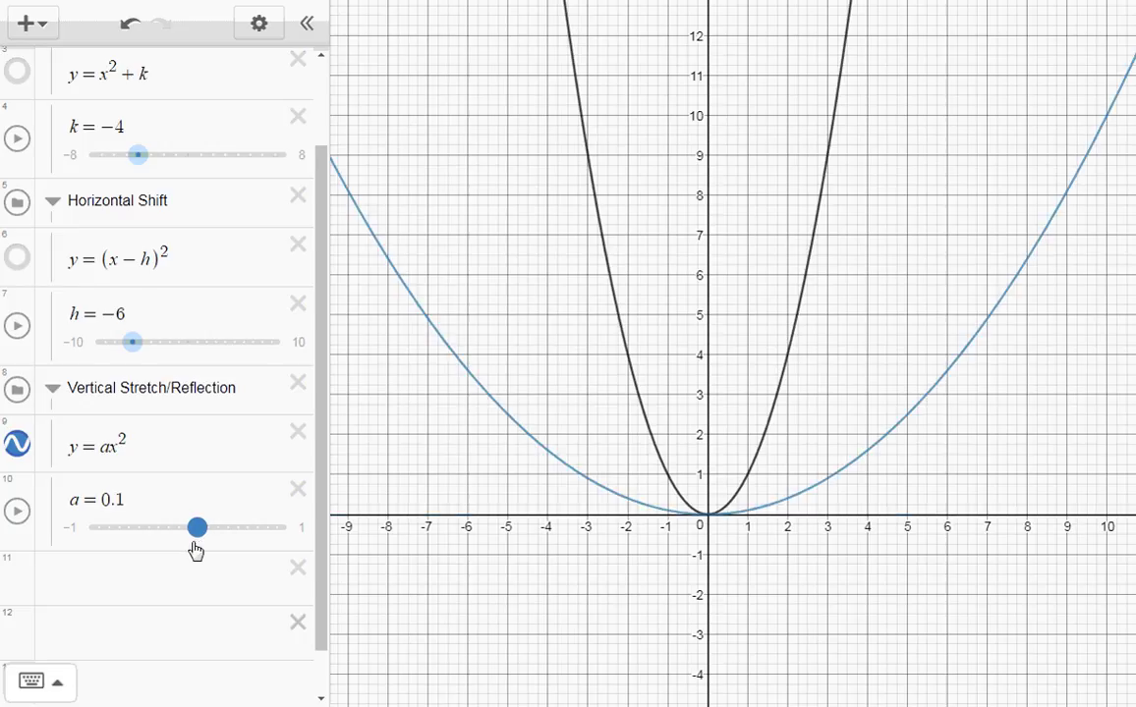
mouse_move(195, 551)
left_mouse_down()
mouse_move(259, 555)
mouse_move(266, 546)
mouse_move(276, 565)
mouse_move(268, 550)
mouse_move(206, 563)
left_mouse_up()
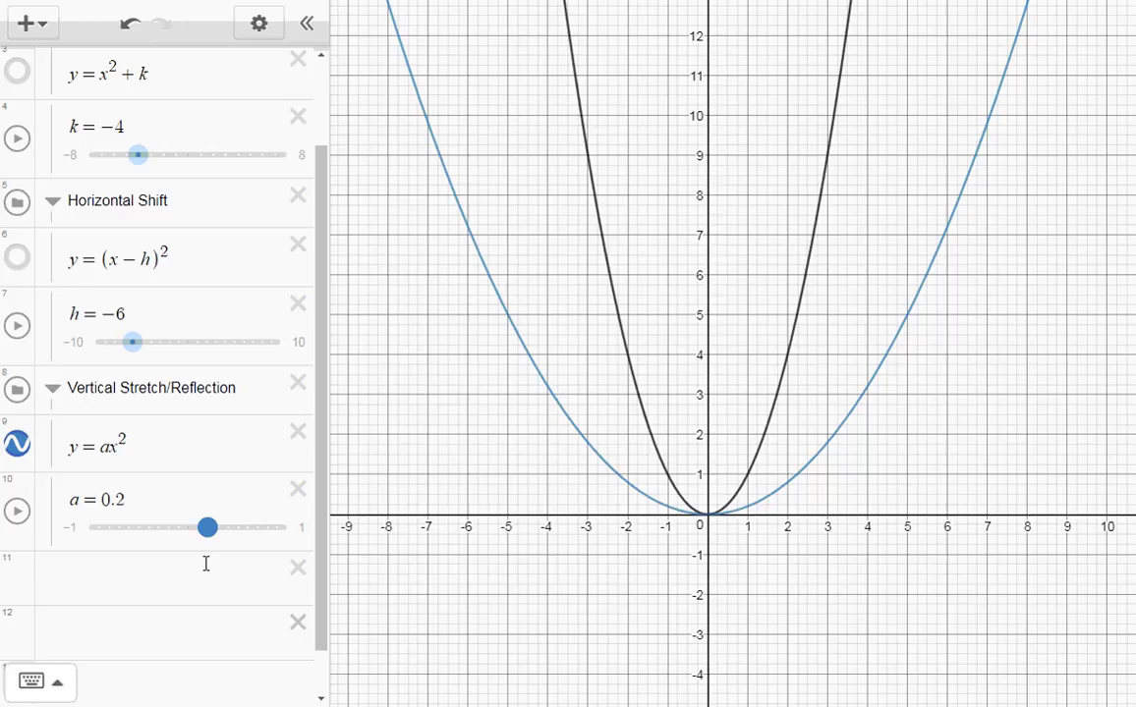
left_click_drag(207, 563, 117, 561)
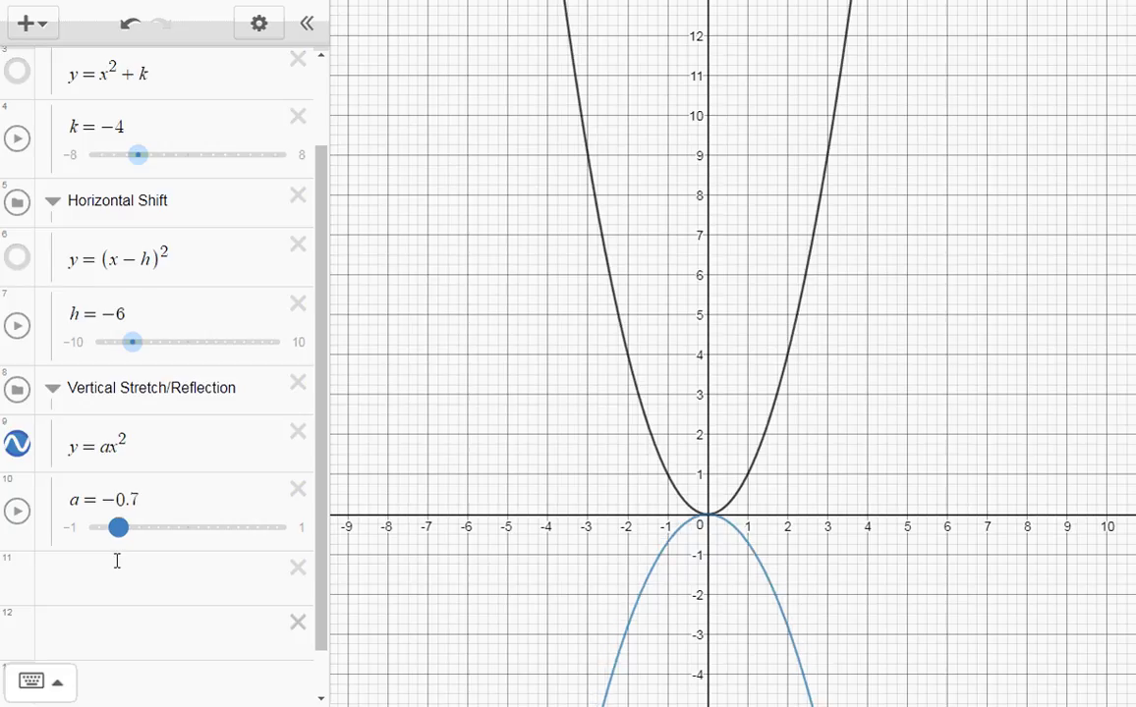
left_click_drag(117, 561, 195, 576)
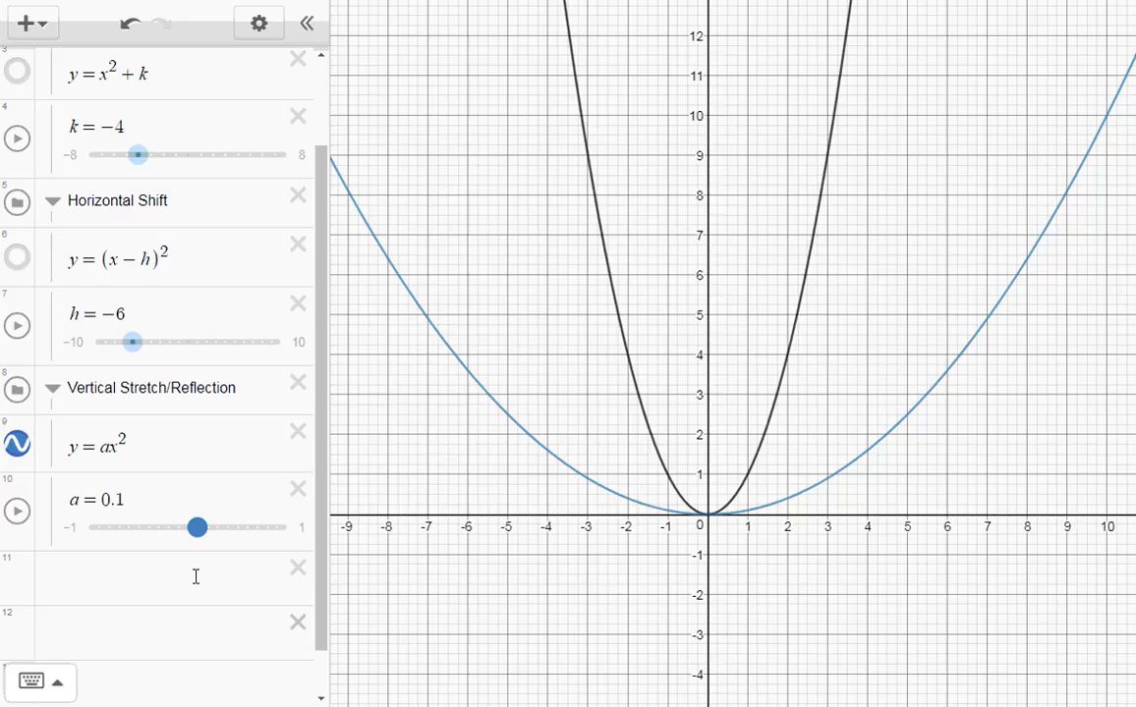